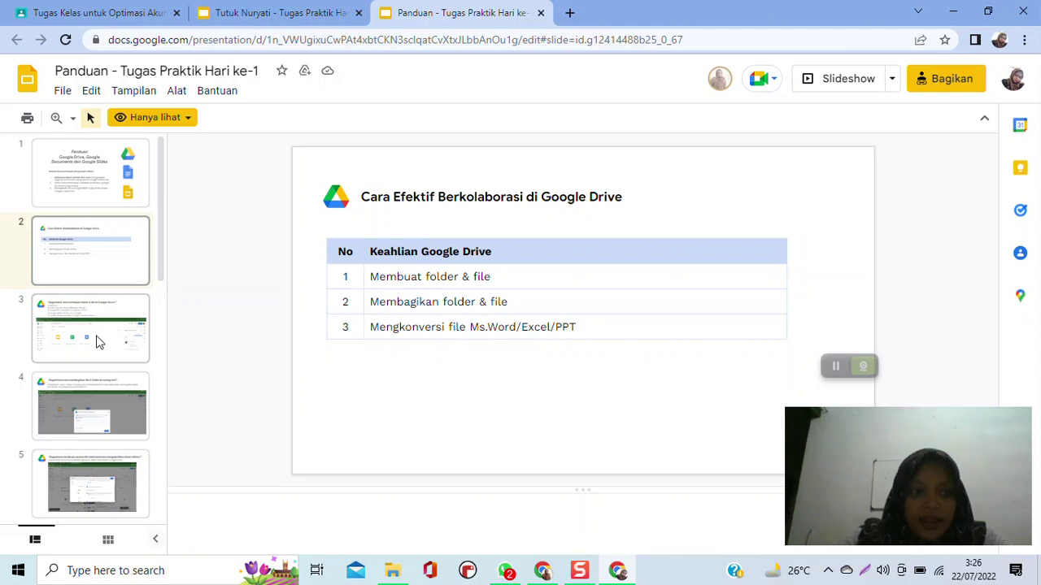
Step: Review the folder and file creation task on slide 3 of the guide and of the personal task copy
left_click(97, 342)
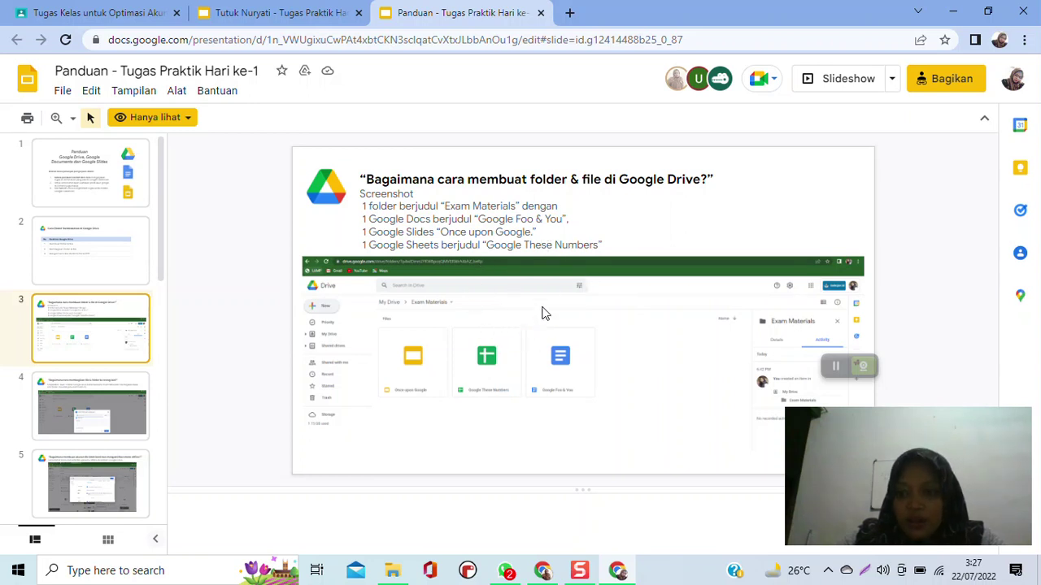
left_click(863, 367)
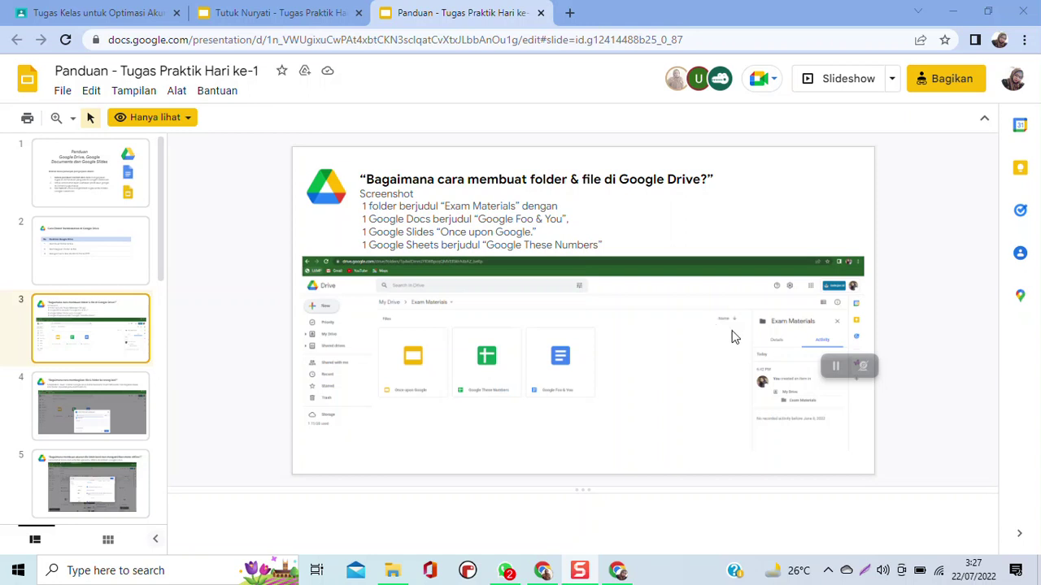
key("Up")
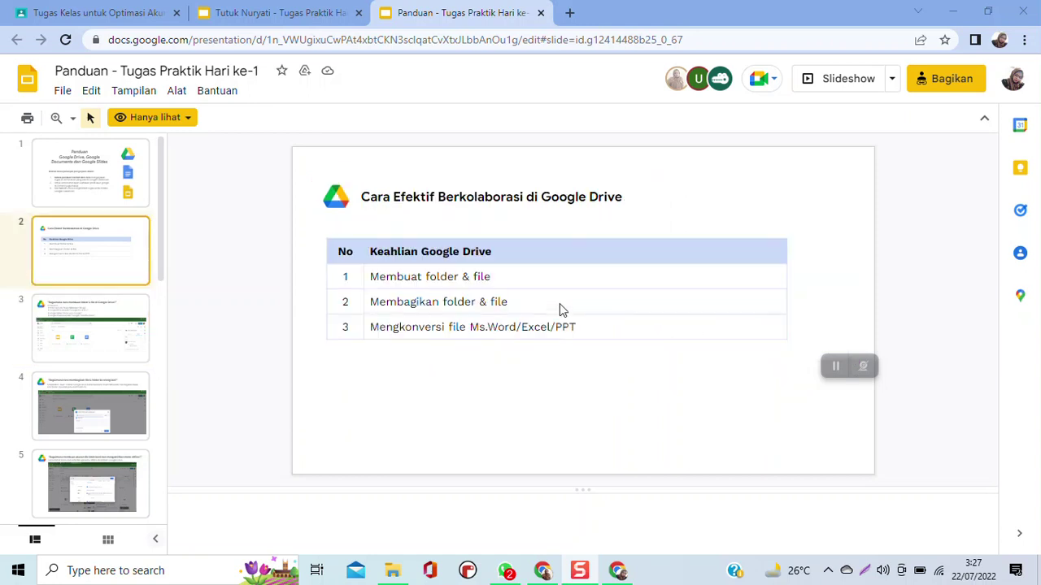
key("Down")
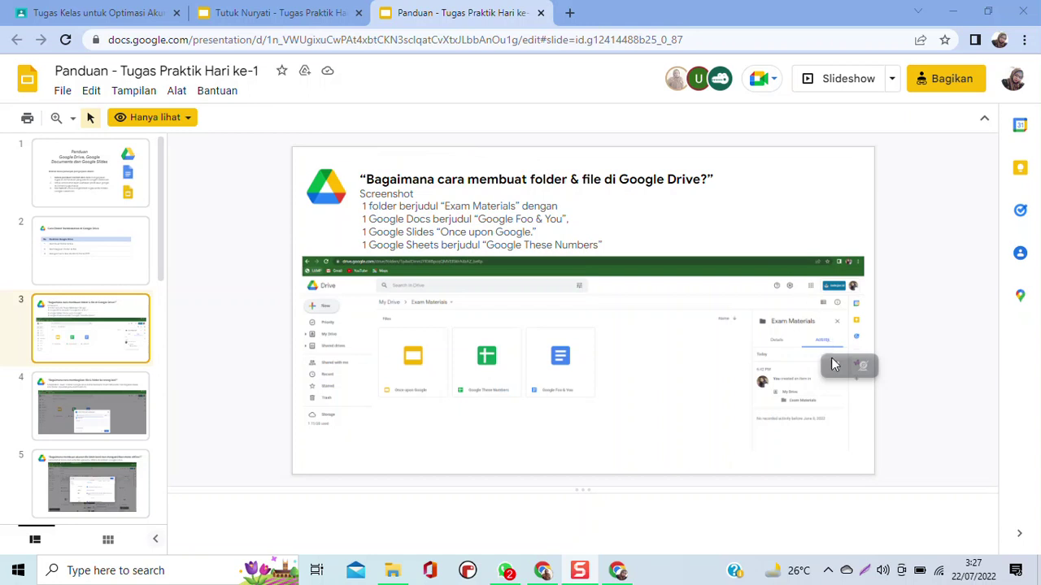
mouse_move(833, 366)
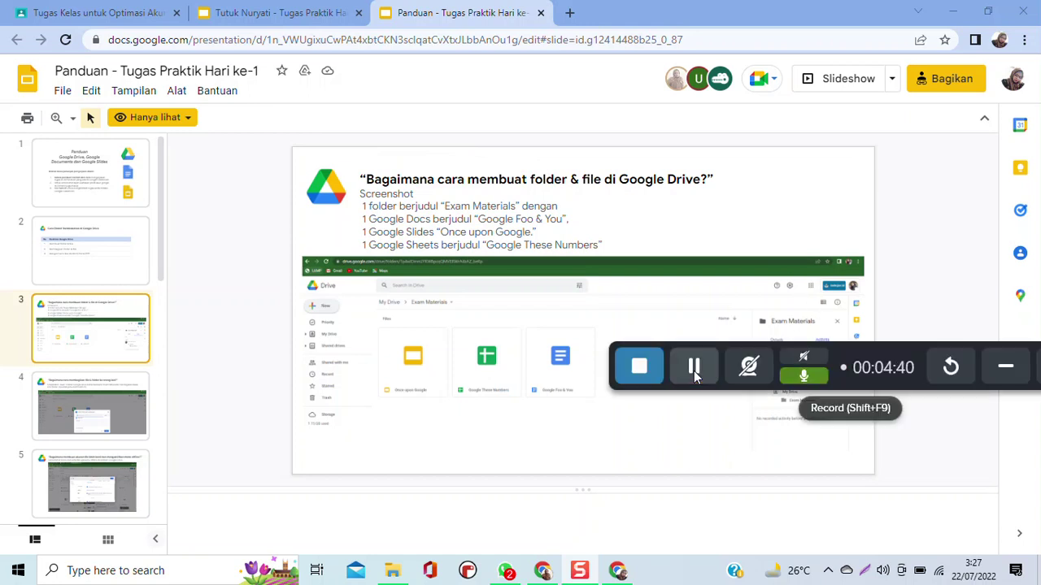
left_click(291, 18)
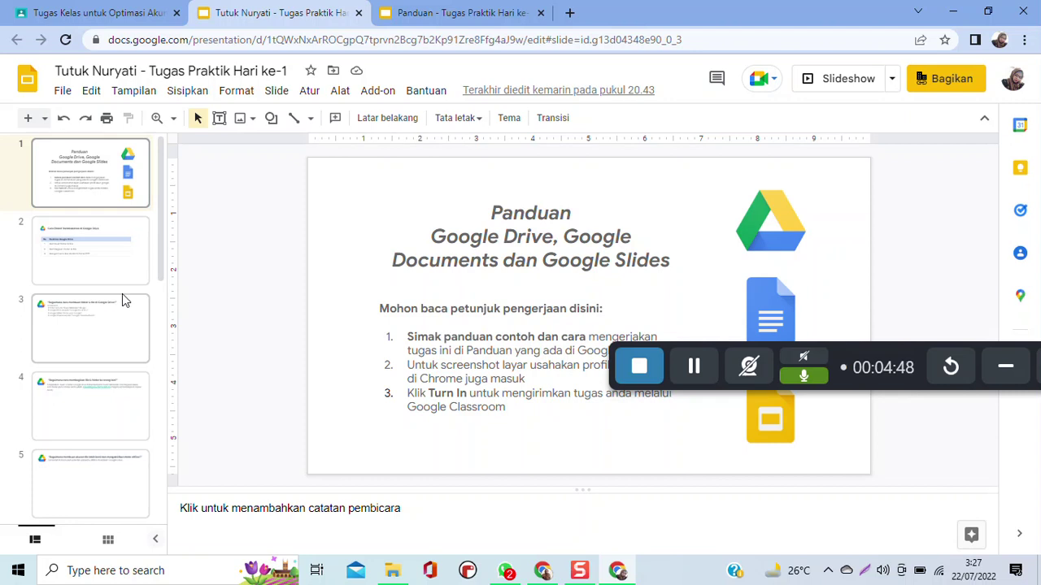
left_click(93, 335)
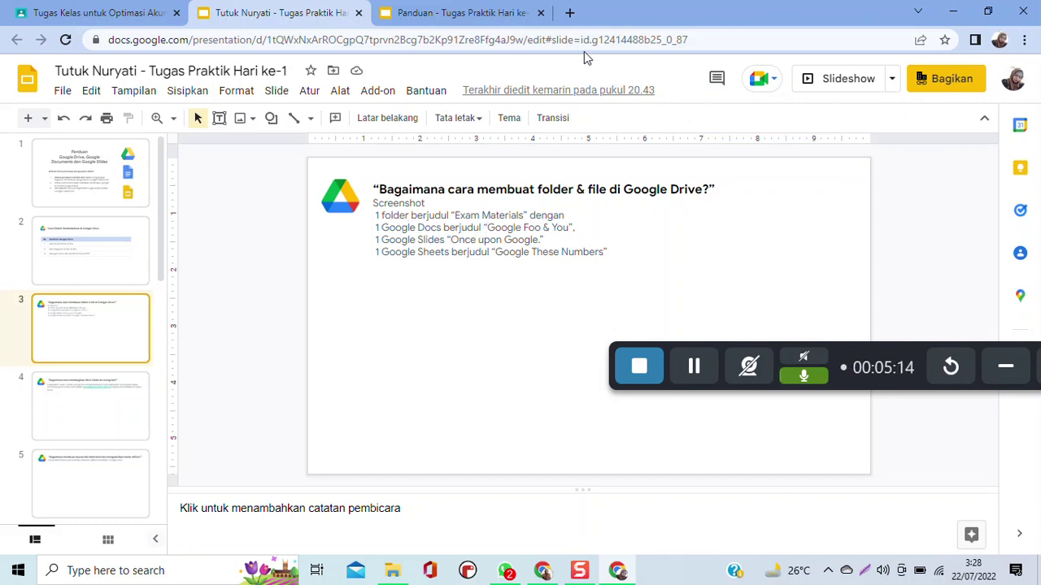
Step: Open Google Drive in a new browser tab from the Google apps list
left_click(570, 14)
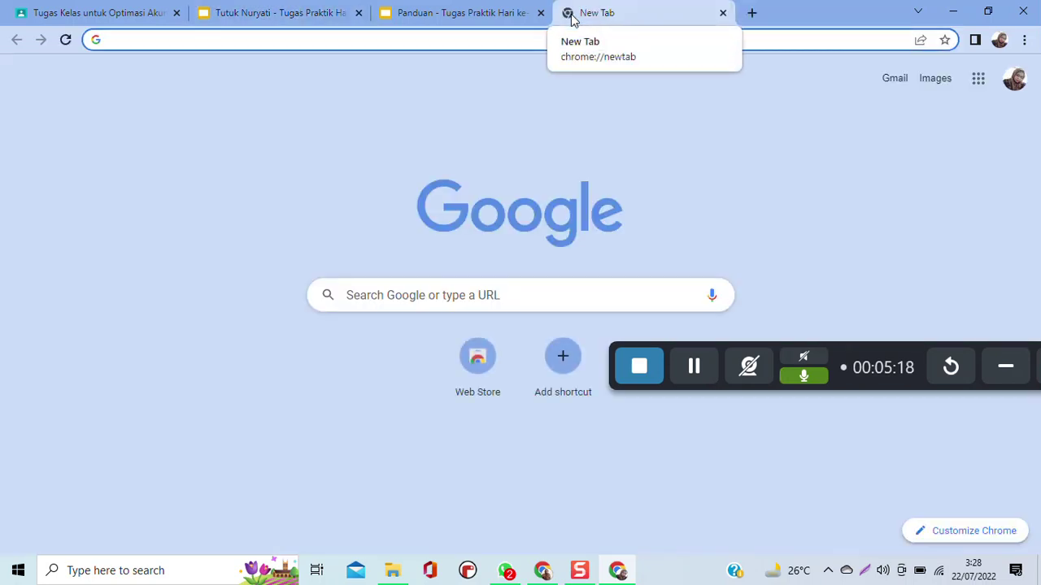
left_click(980, 86)
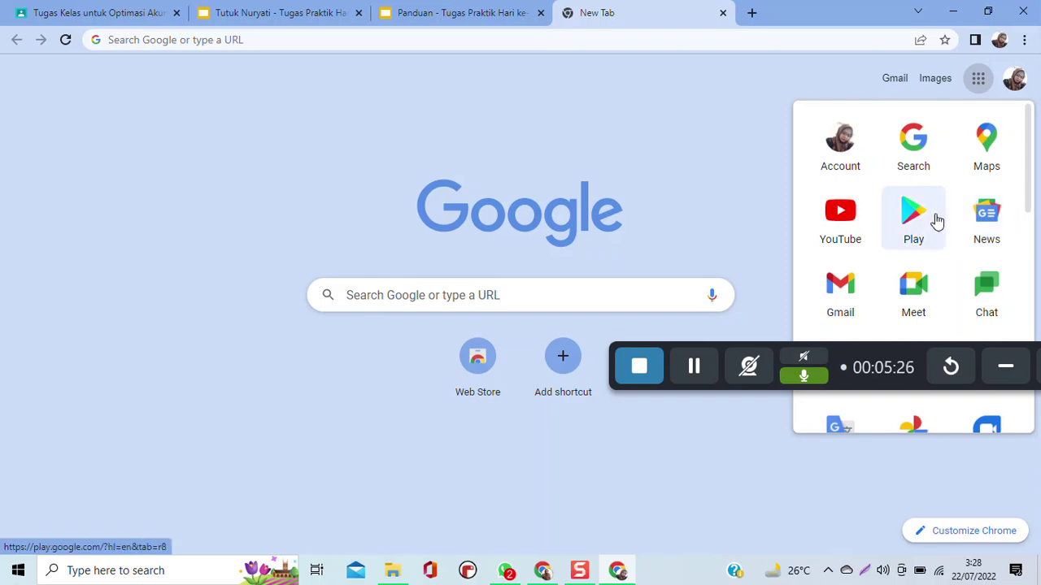
scroll(935, 221, "down", 2)
scroll(936, 221, "down", 1)
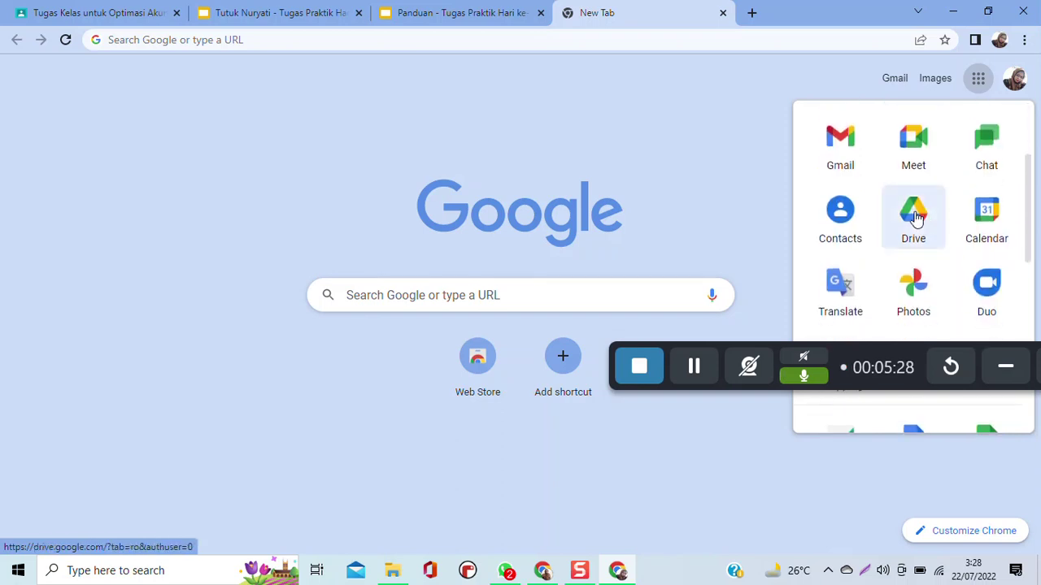
left_click(916, 216)
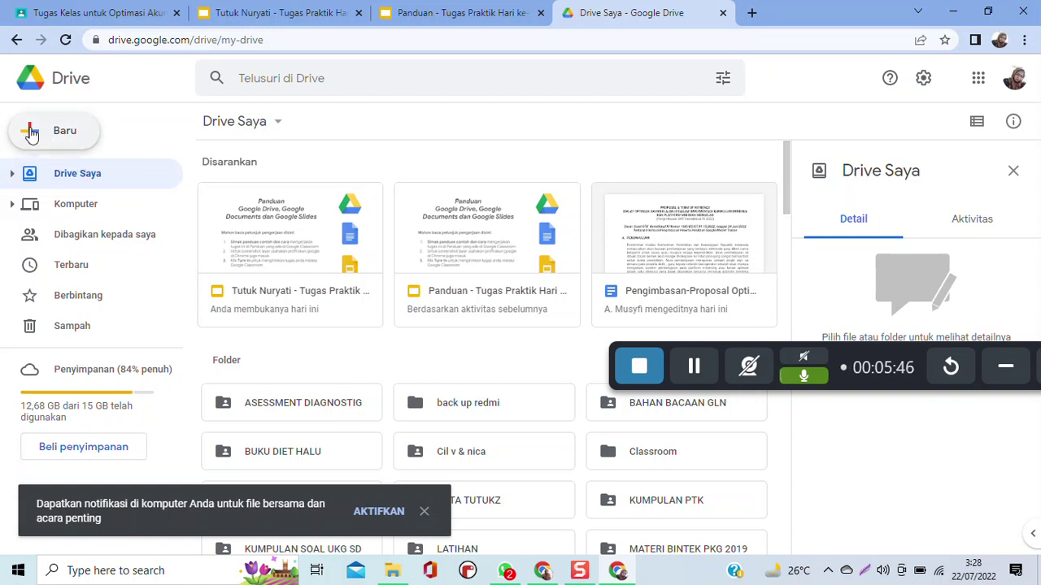
Step: Create a new folder named "Exam Materials" in Drive Saya
left_click(30, 134)
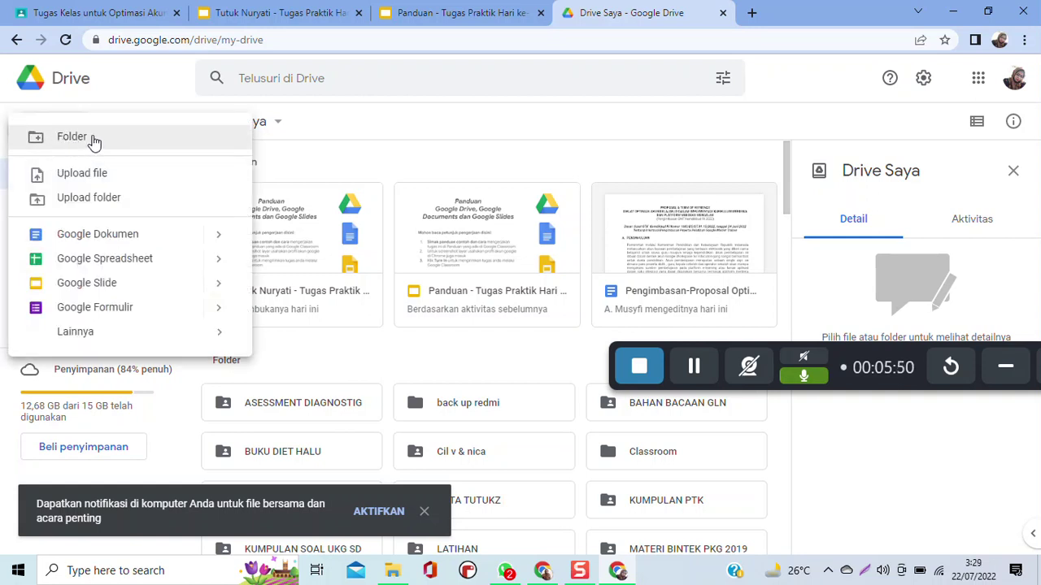
left_click(46, 140)
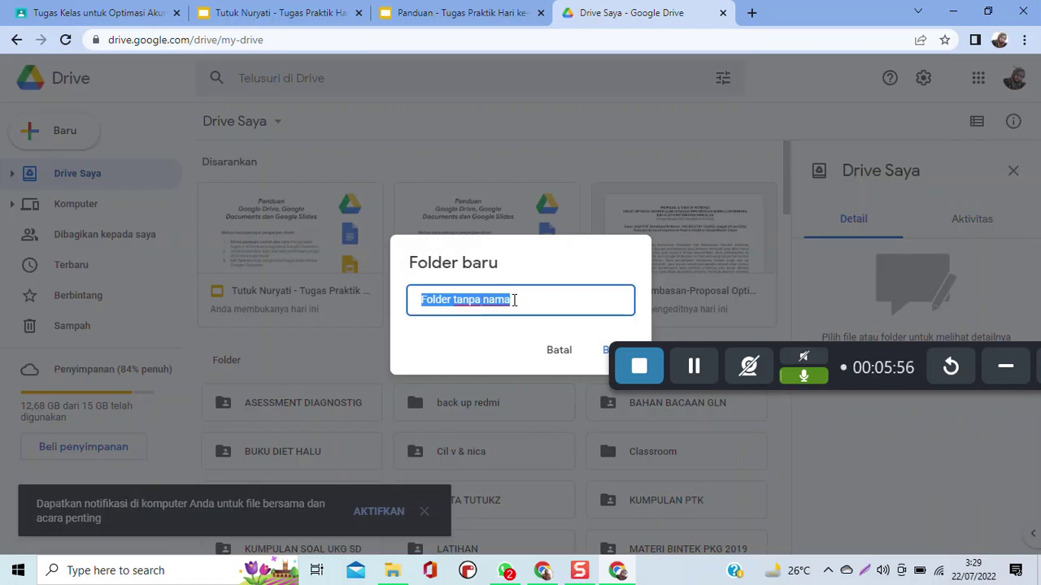
key("BackSpace")
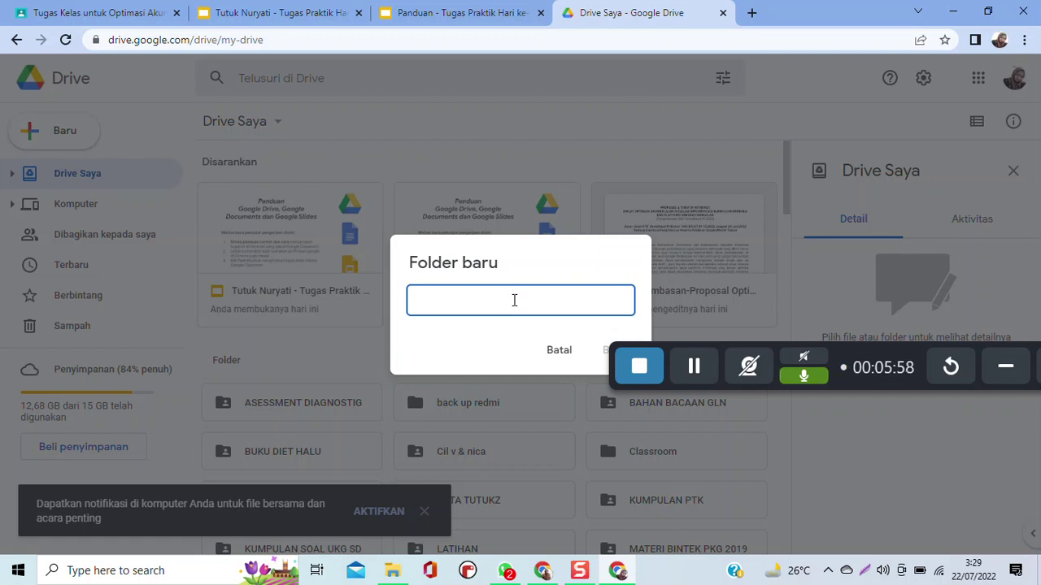
type("Exam Materials")
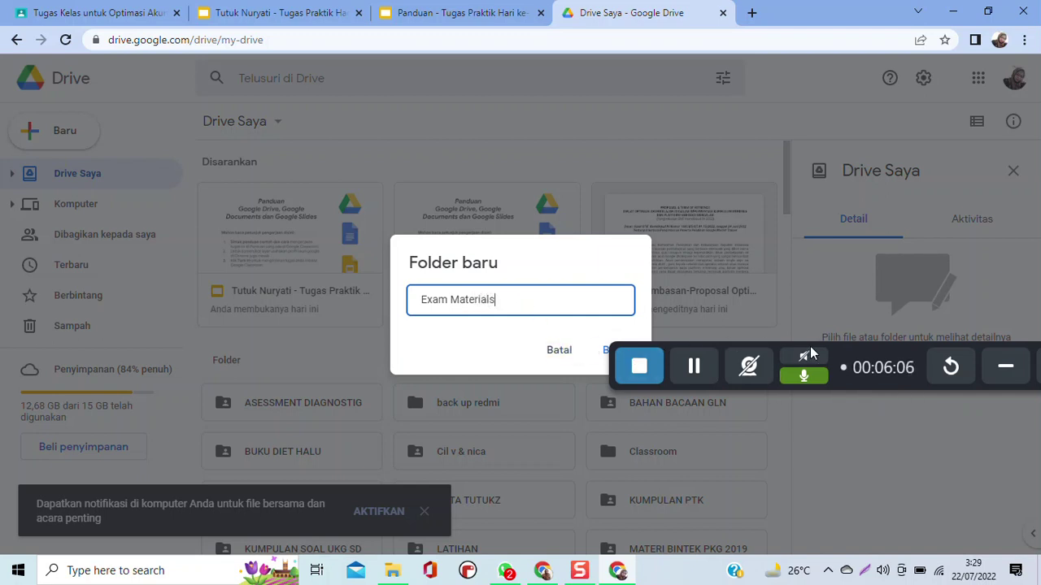
left_click(604, 351)
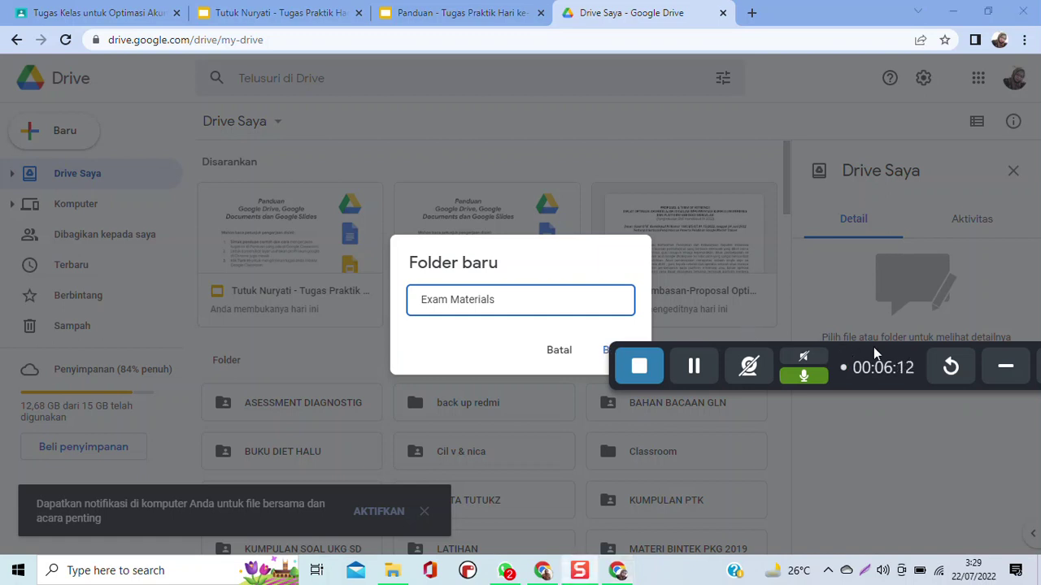
left_click_drag(873, 347, 885, 512)
left_click(616, 350)
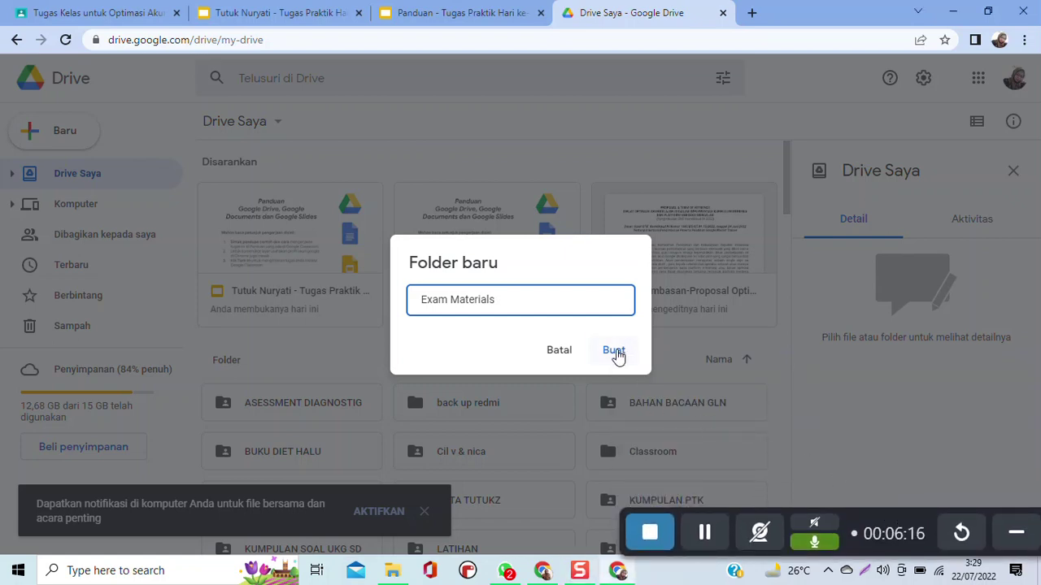
left_click(616, 351)
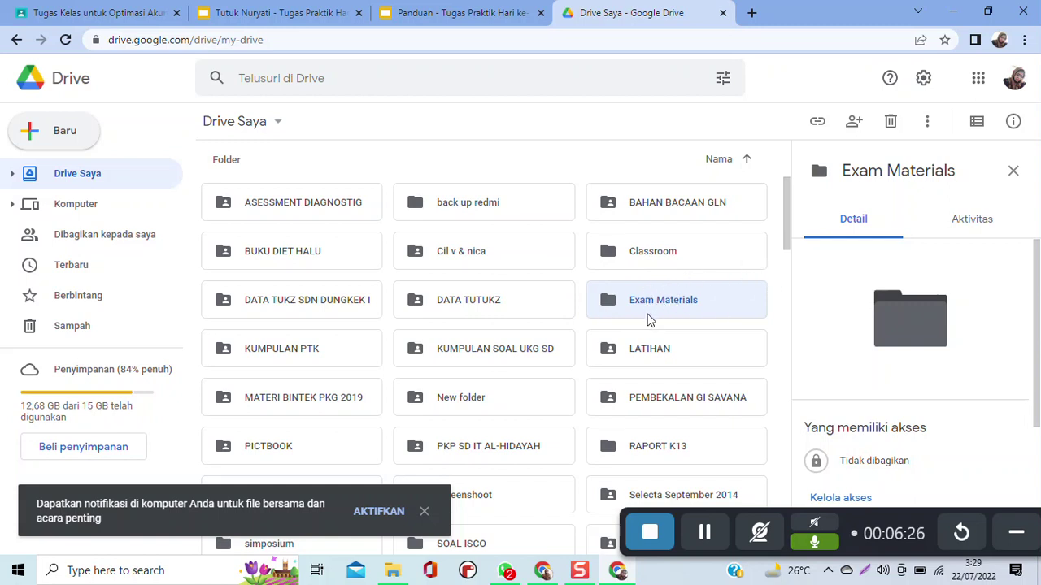
Step: Open the Exam Materials folder, and check the guide for the file titles required in it
double_click(604, 296)
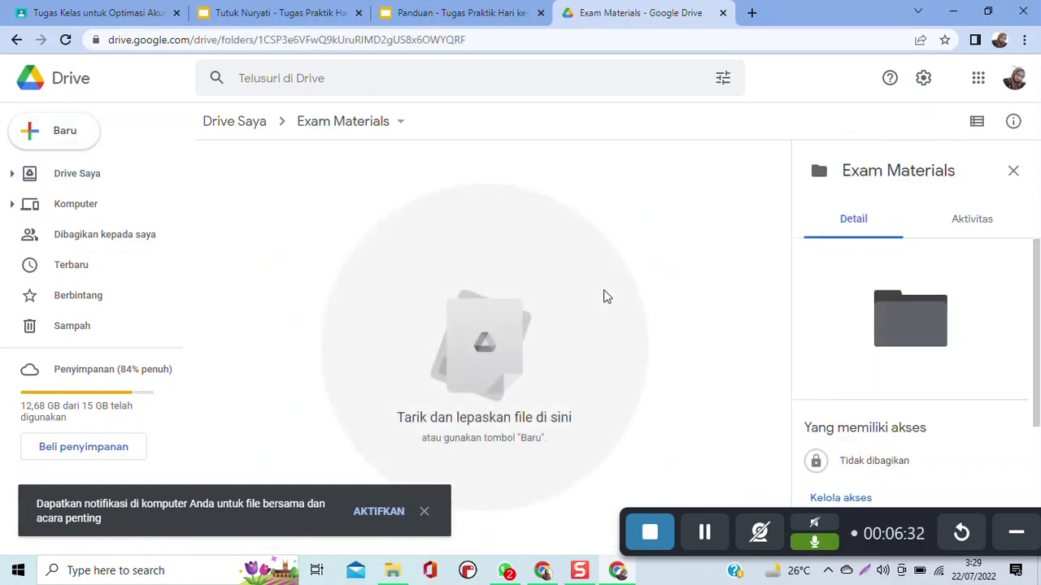
left_click(431, 14)
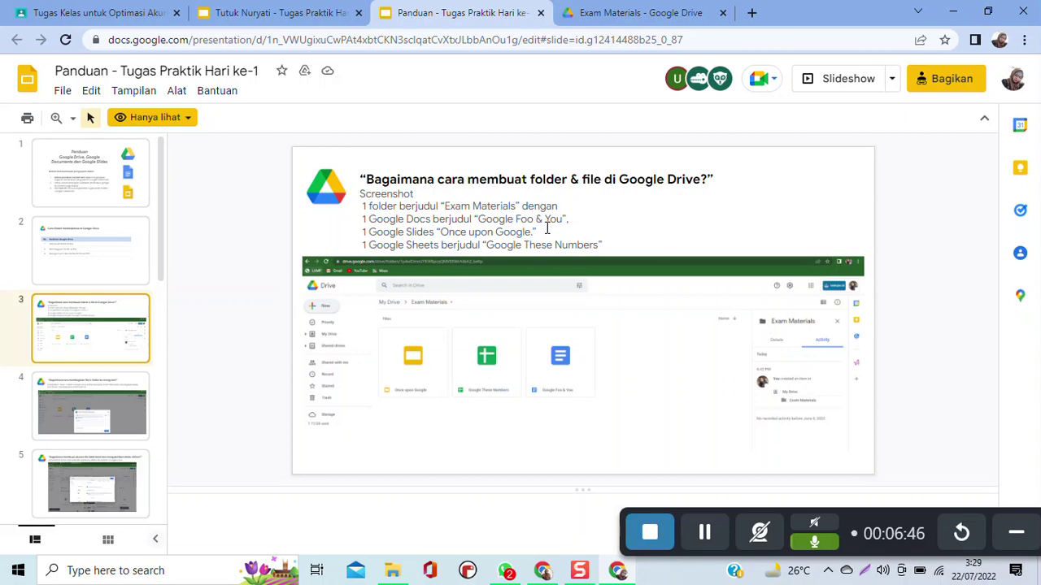
left_click(645, 16)
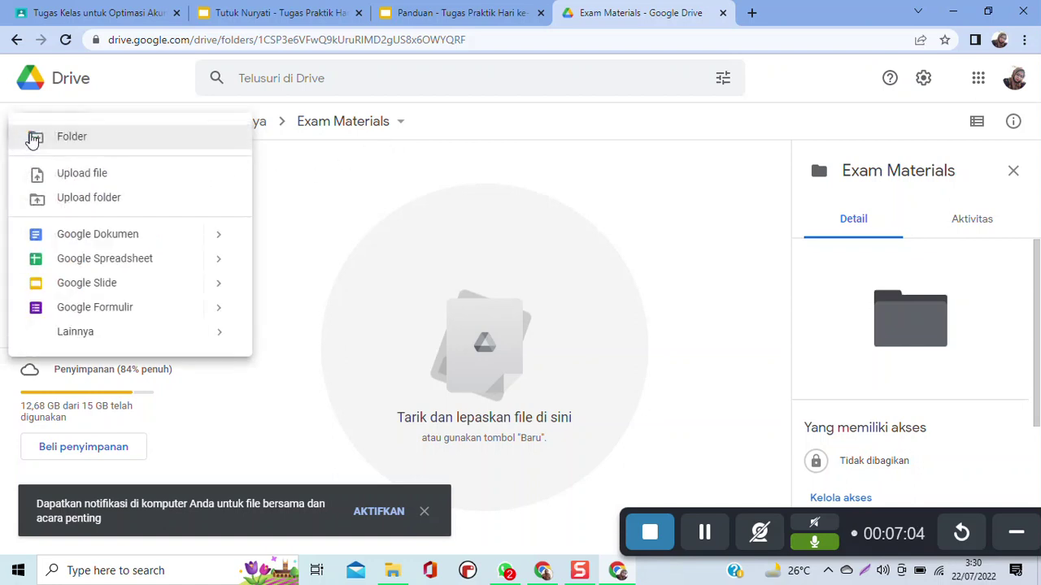
Step: Create a Google Docs document in the Exam Materials folder, title it "Foo and You", and check that it is listed there
left_click(83, 235)
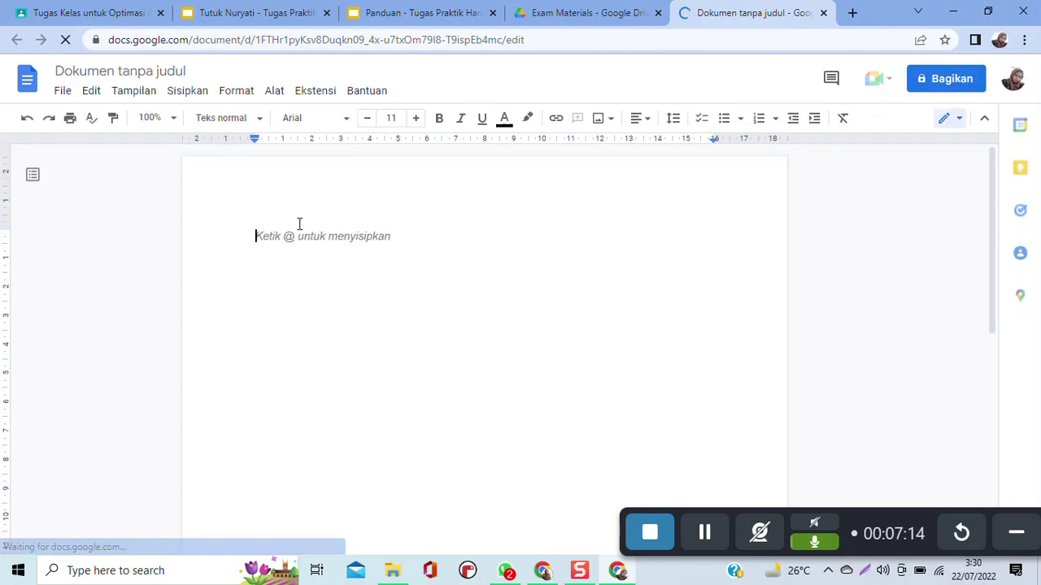
left_click(187, 71)
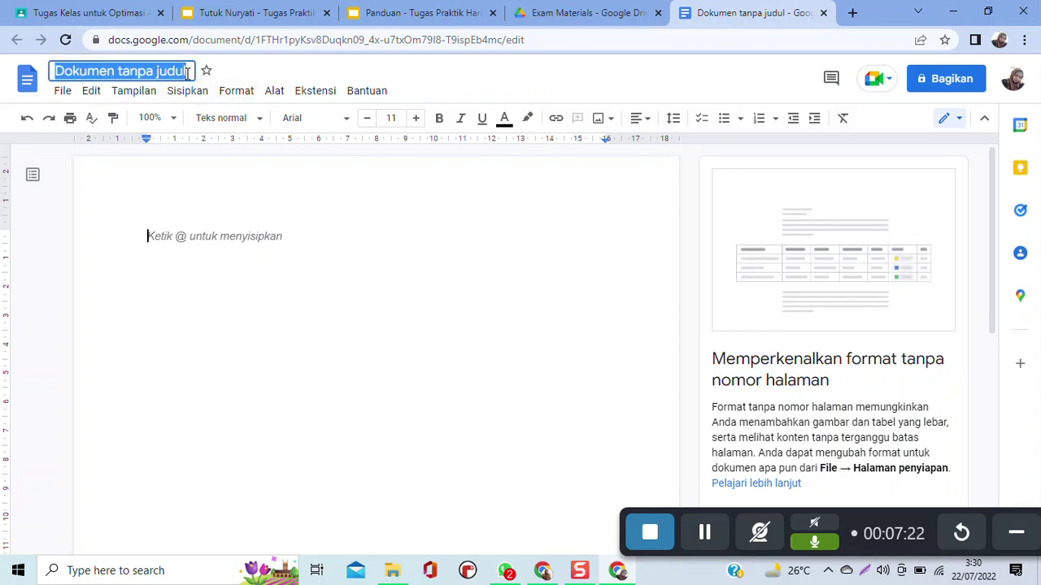
type("F")
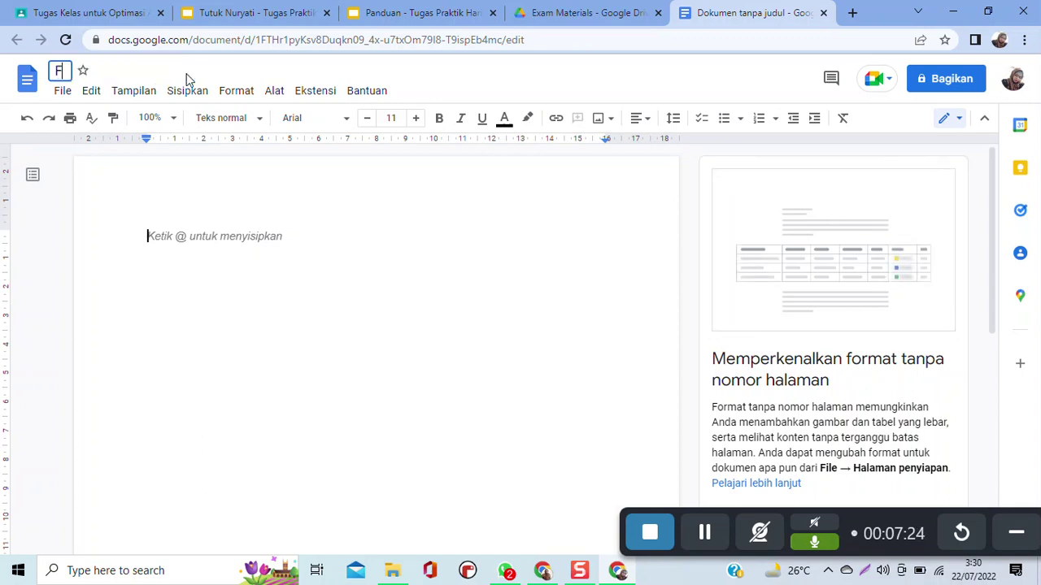
type("oo and ")
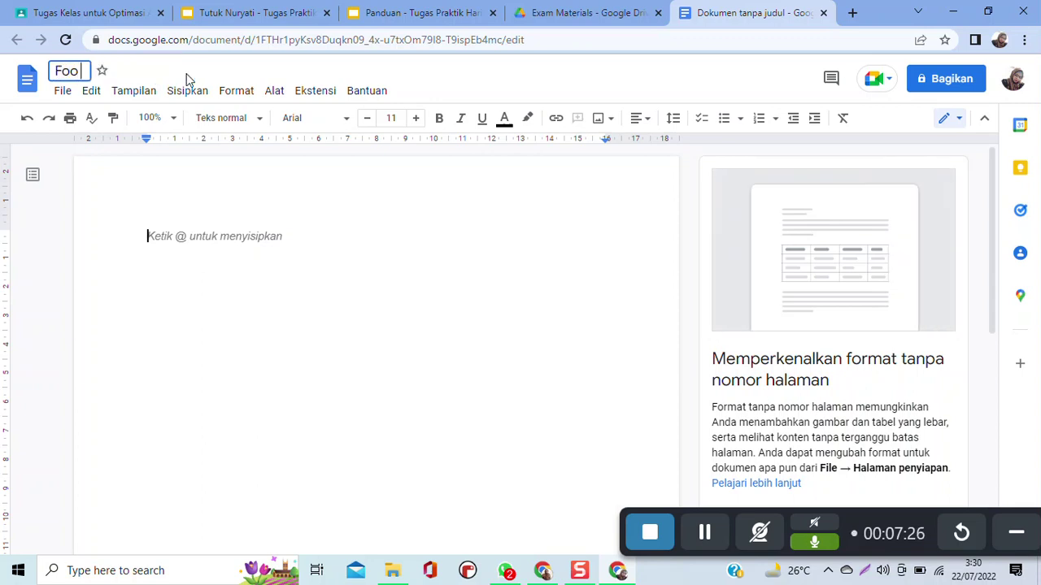
type("You")
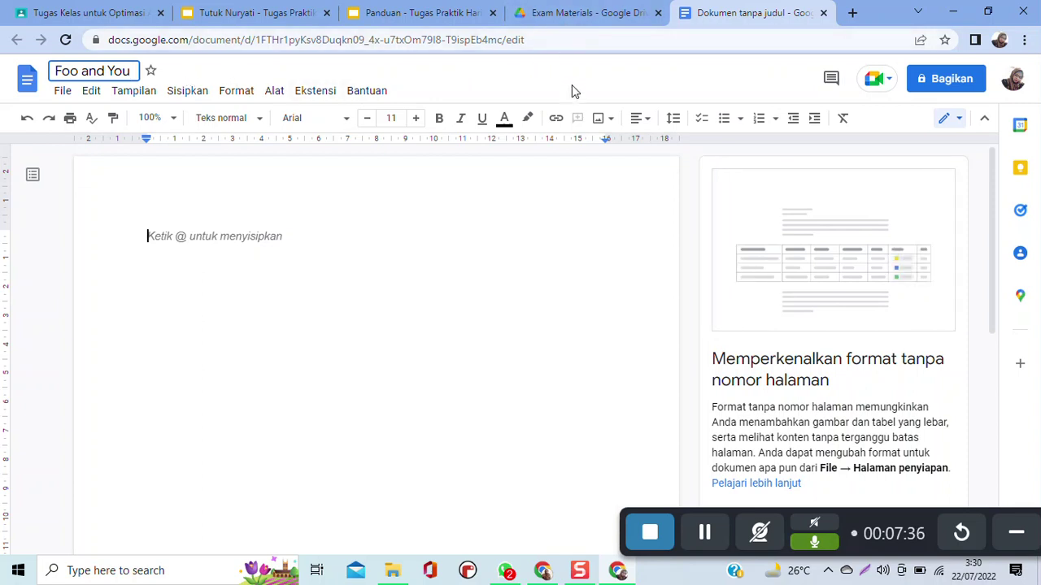
left_click(579, 15)
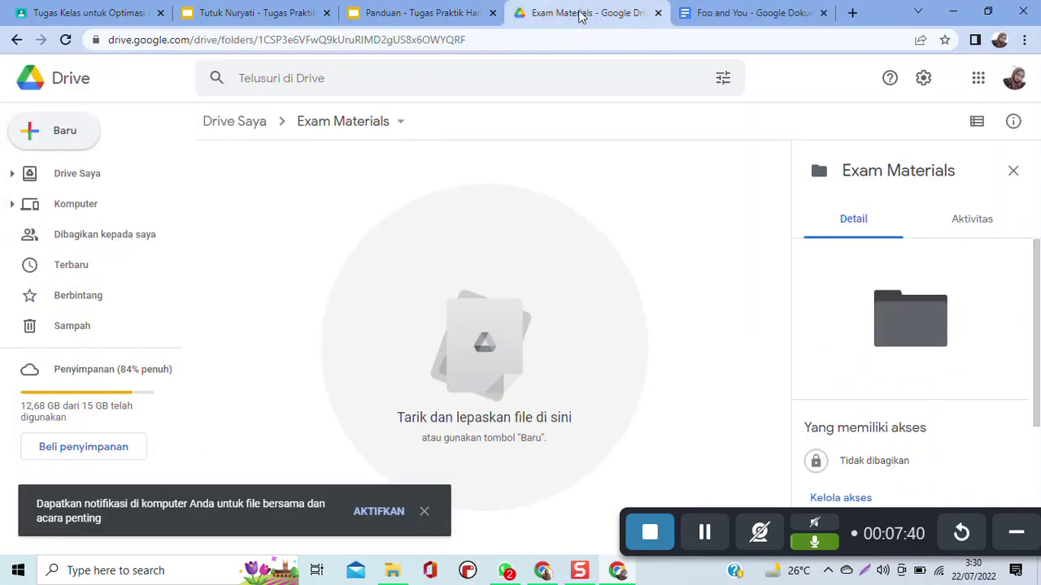
left_click(722, 15)
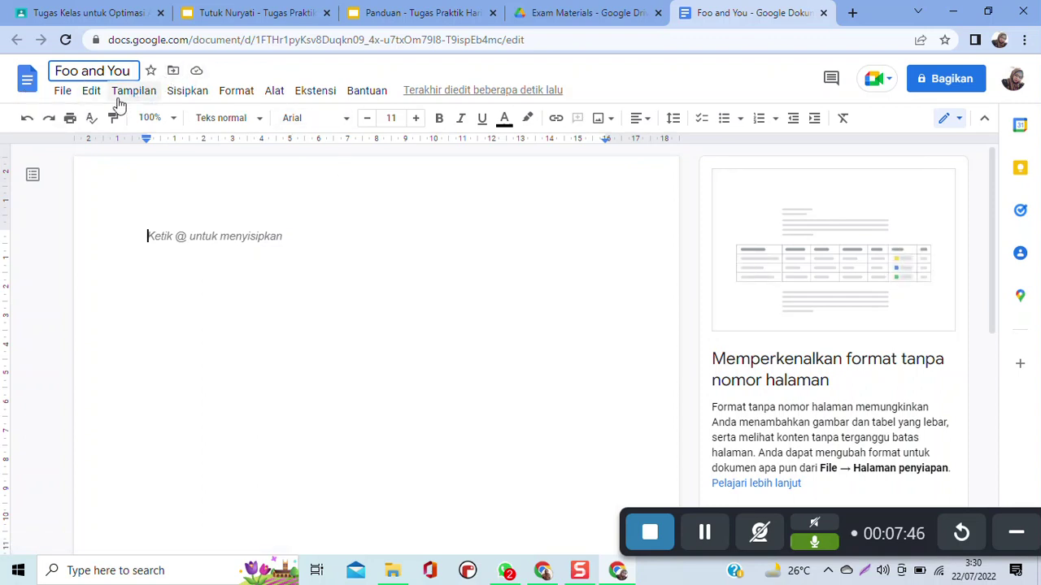
left_click(612, 14)
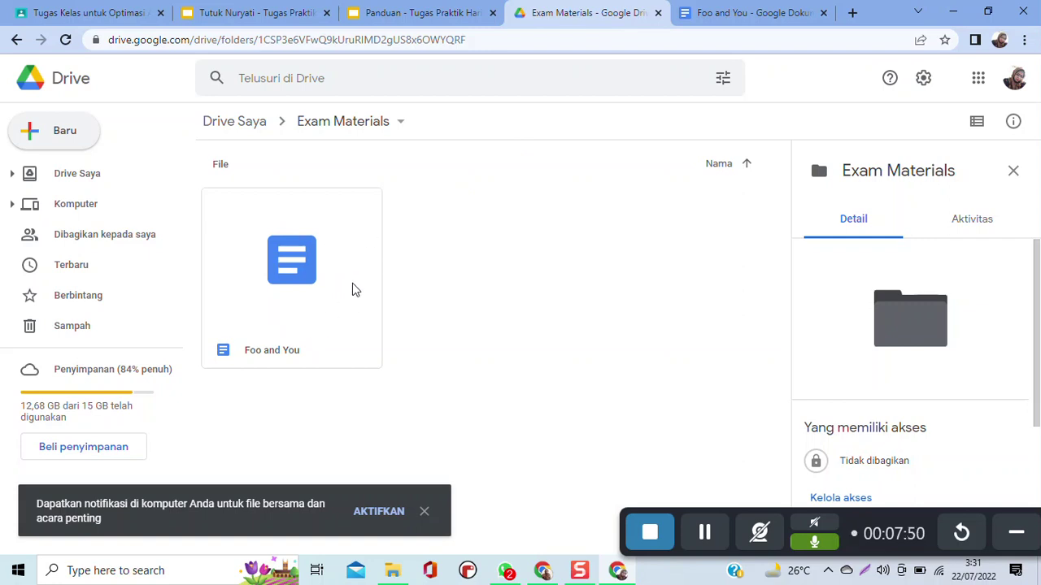
Step: Check the guide and the personal task copy for the next file required in the Exam Materials folder
left_click(417, 13)
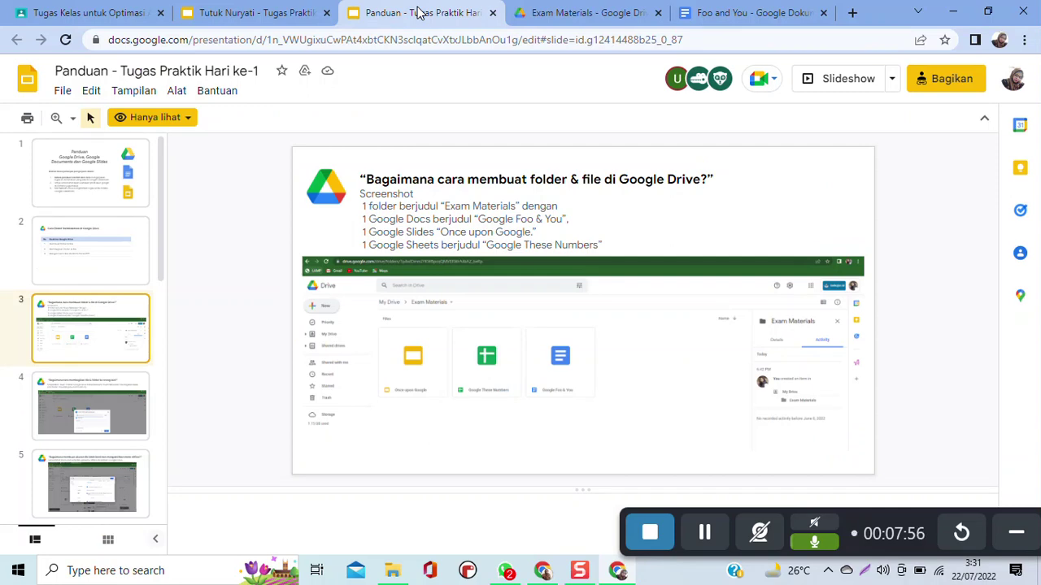
left_click(602, 15)
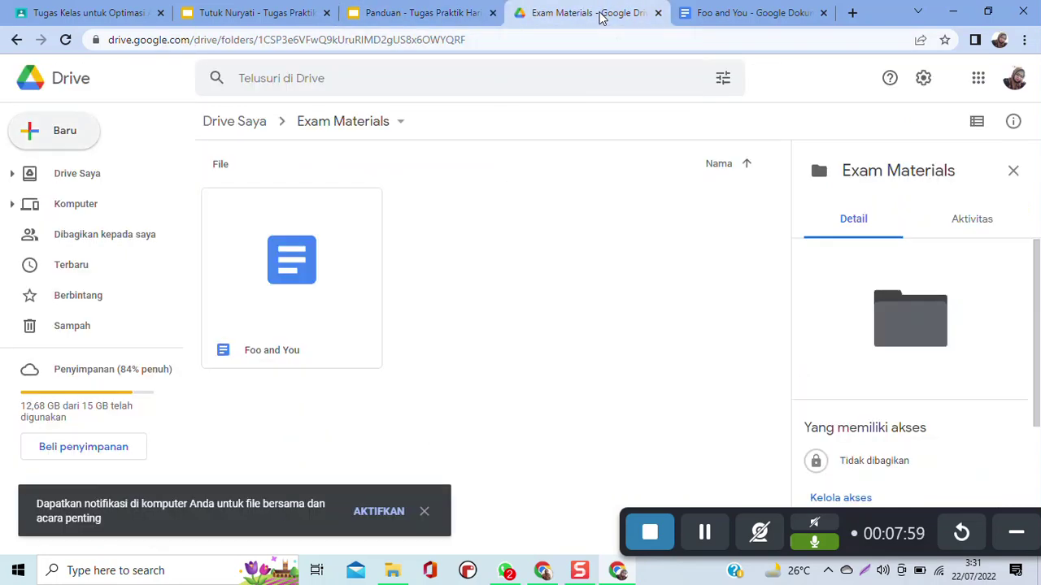
left_click(31, 132)
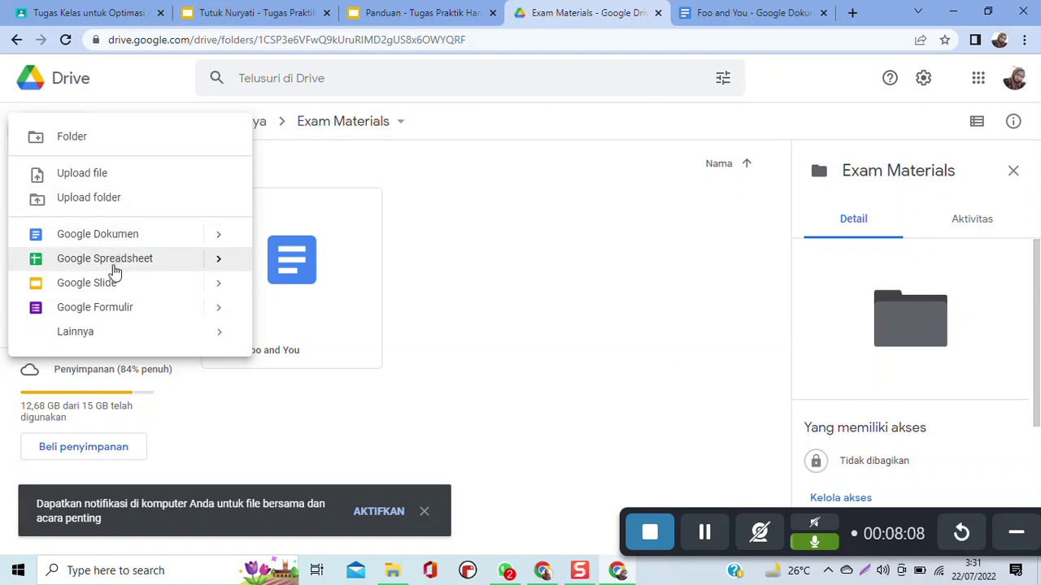
left_click(435, 24)
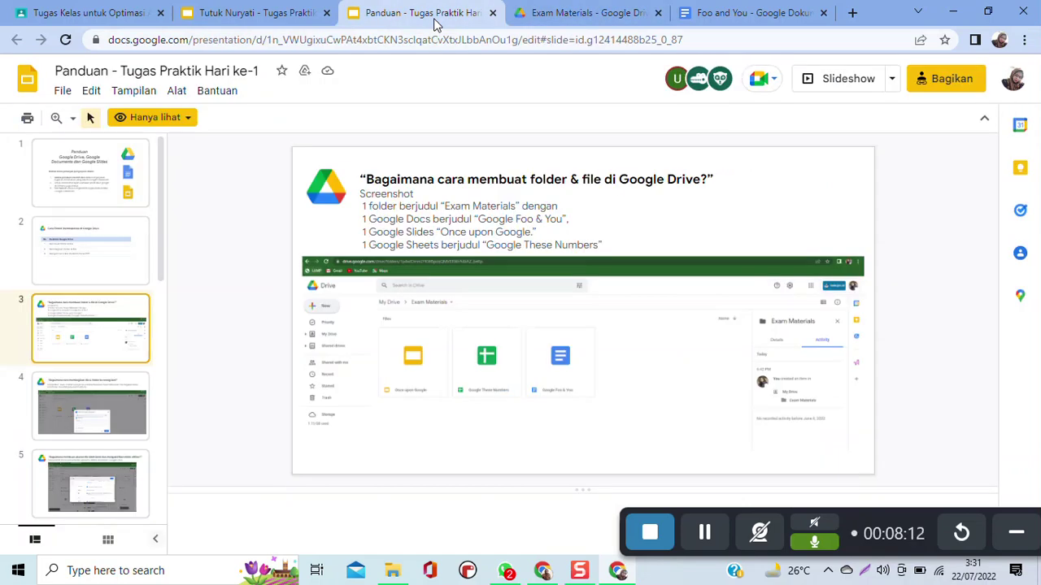
left_click(283, 25)
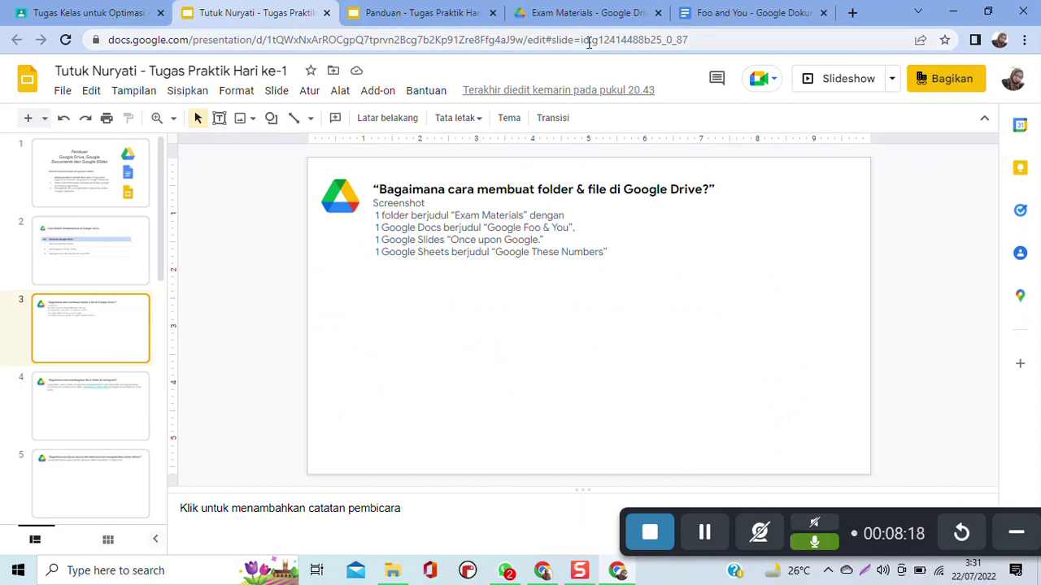
left_click(594, 12)
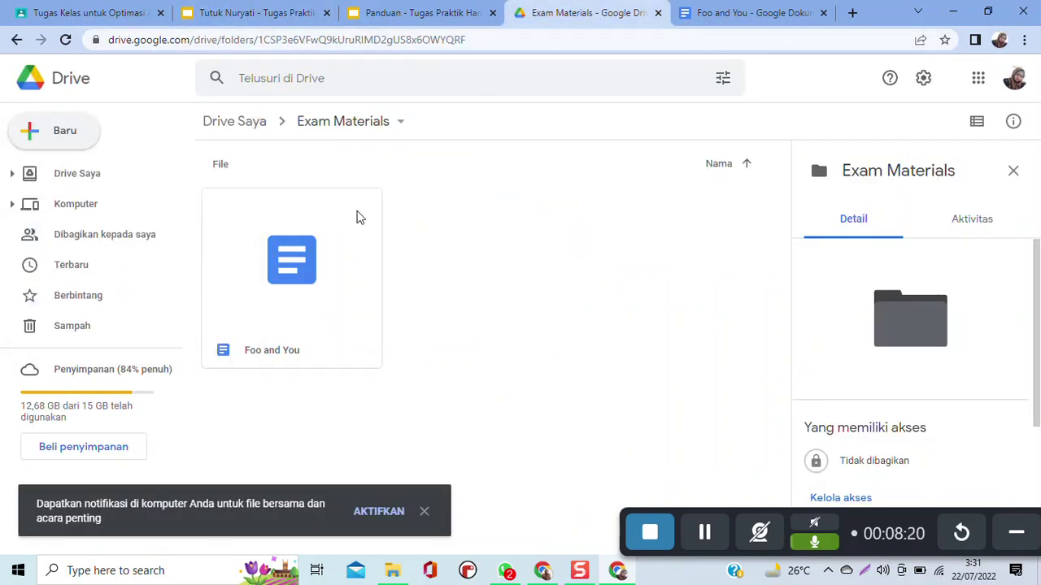
Step: Create a Google Slides presentation in the Exam Materials folder and open its title for editing
left_click(30, 132)
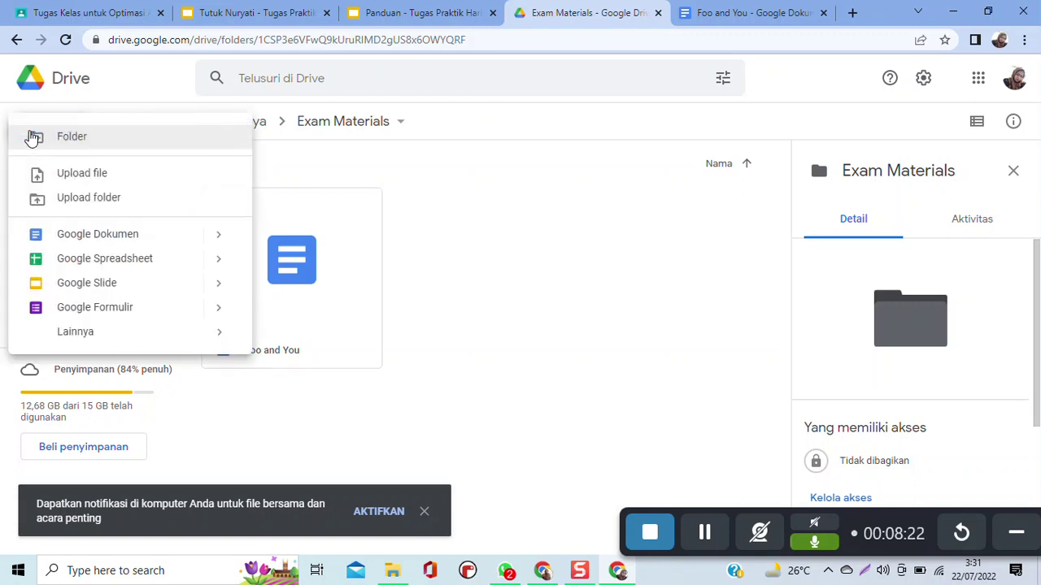
left_click(87, 285)
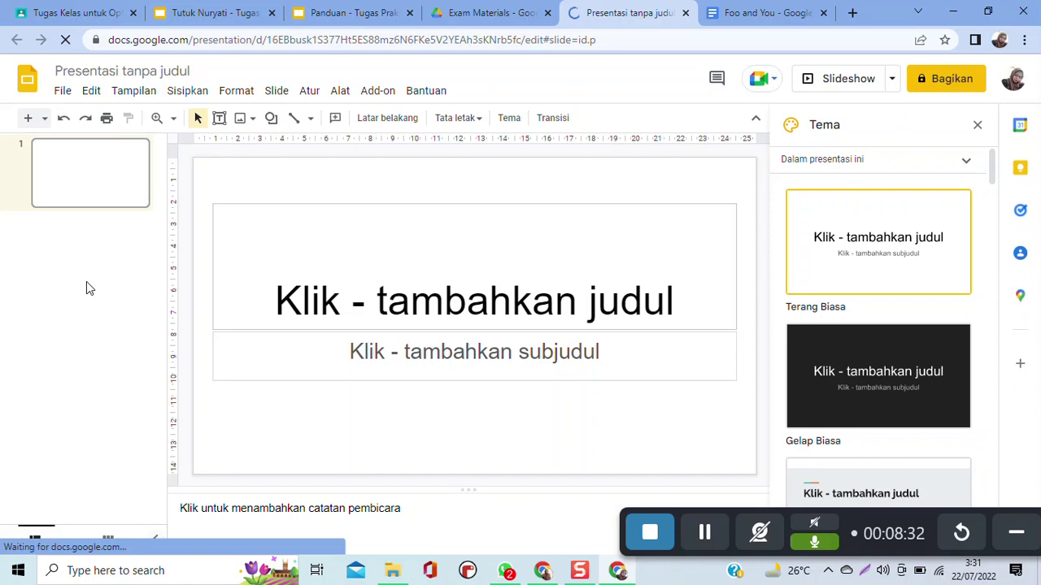
left_click(192, 70)
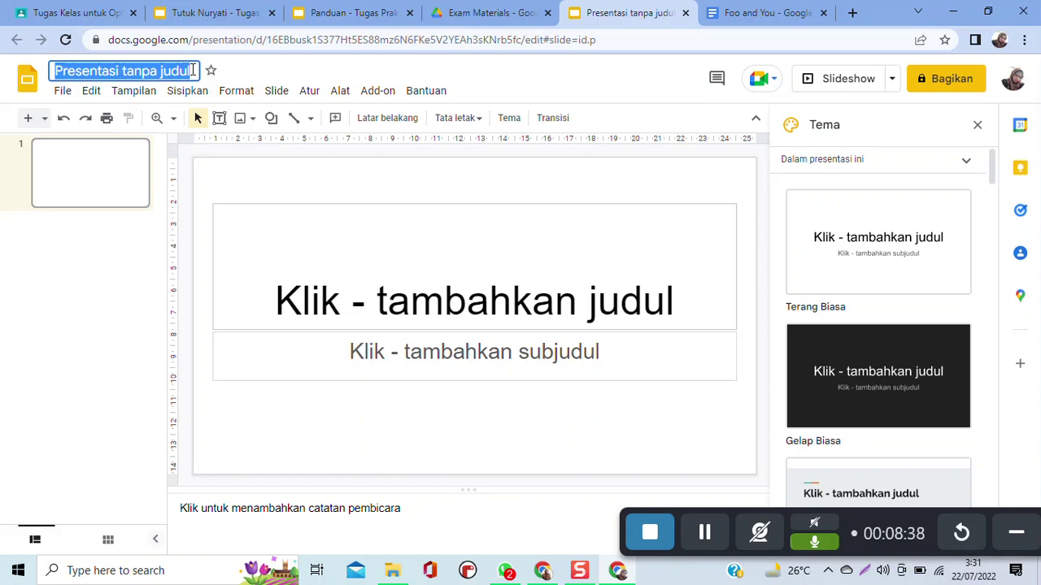